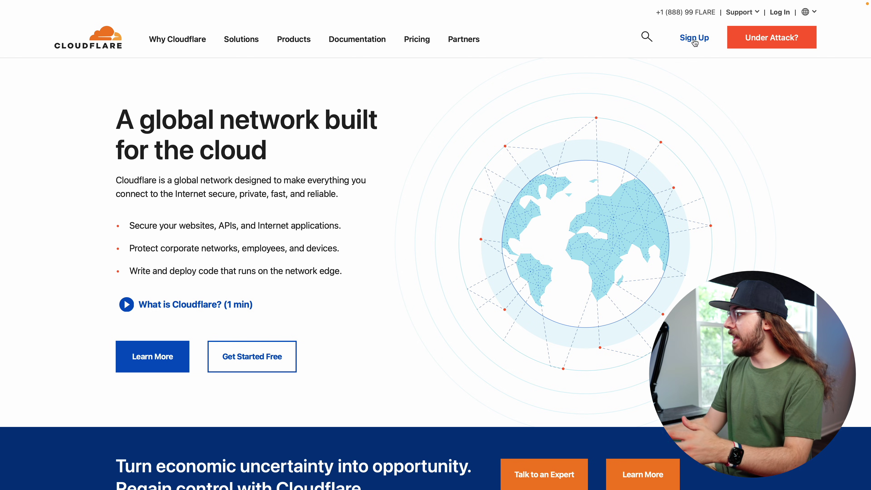
Step: Open the Cloudflare sign-up form from the homepage header
click(695, 42)
Step: Enter the new account's e-mail address in the sign-up form, then move on to the password
click(208, 141)
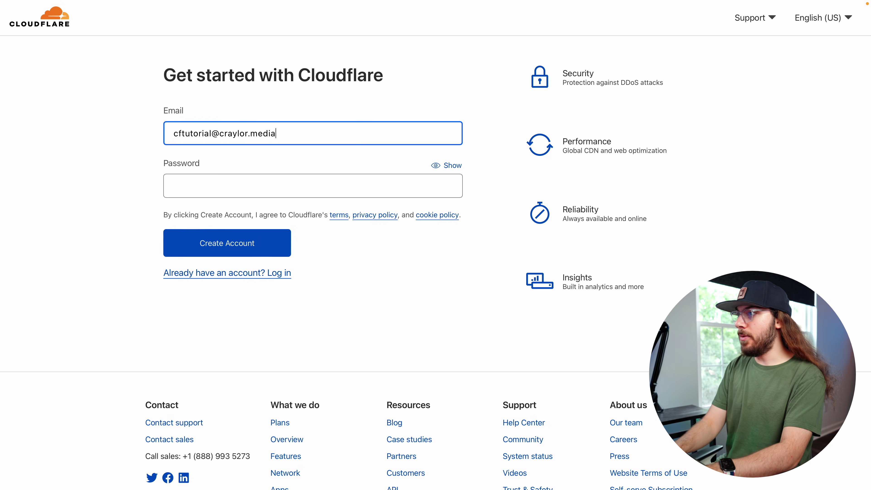
click(312, 185)
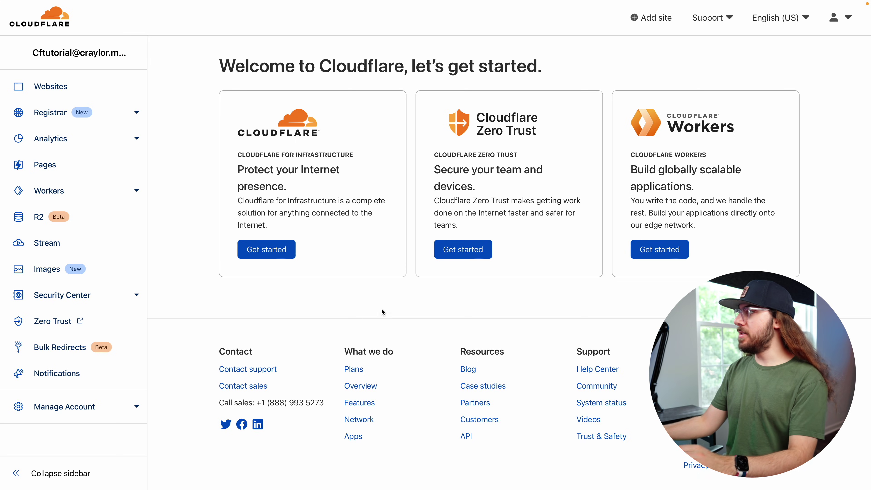
Step: Add the domain cftutorial.online as a new site in the account
click(656, 17)
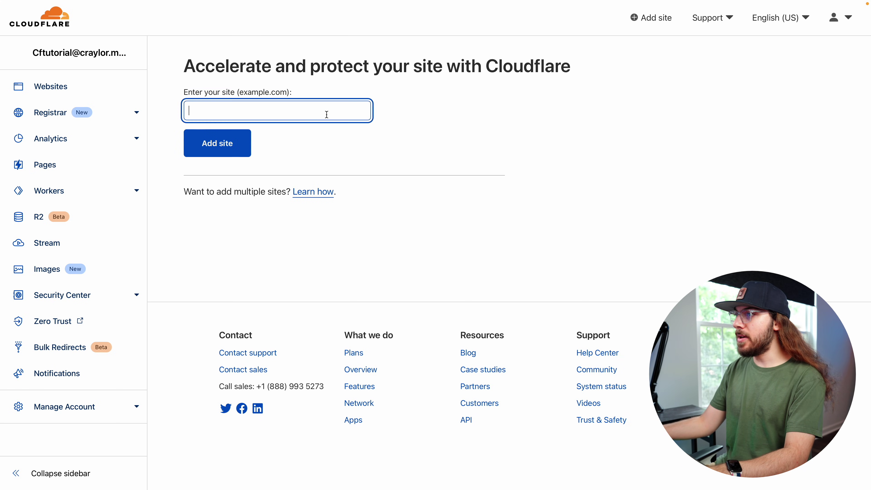
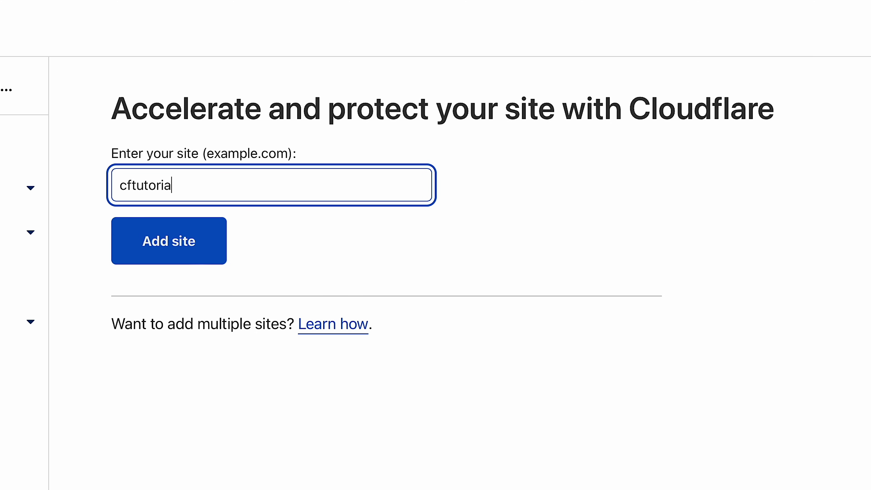
click(220, 245)
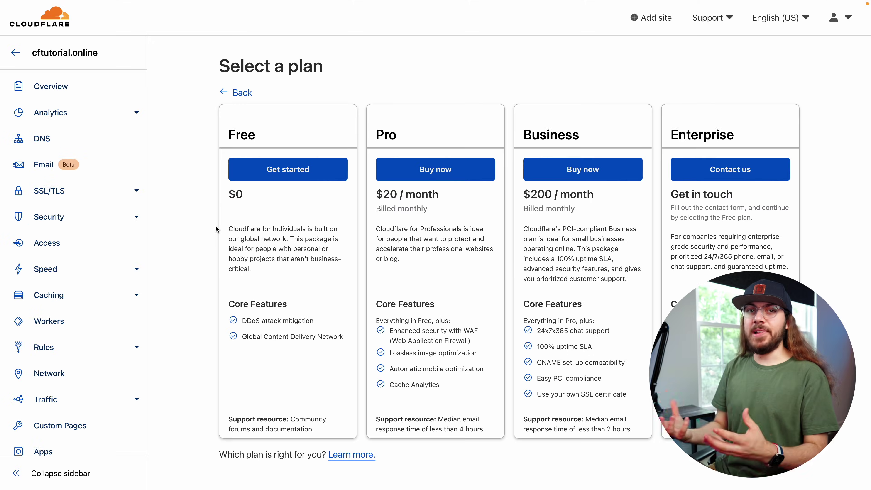
click(307, 173)
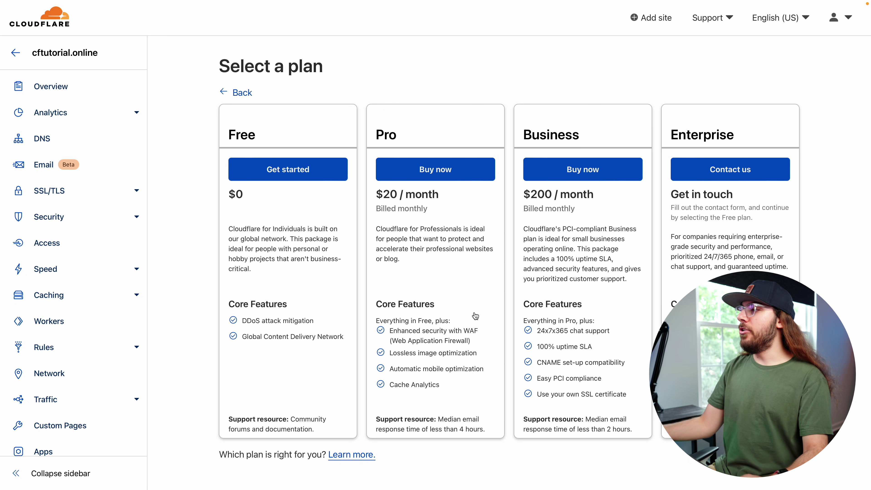
scroll(475, 316, down, 4)
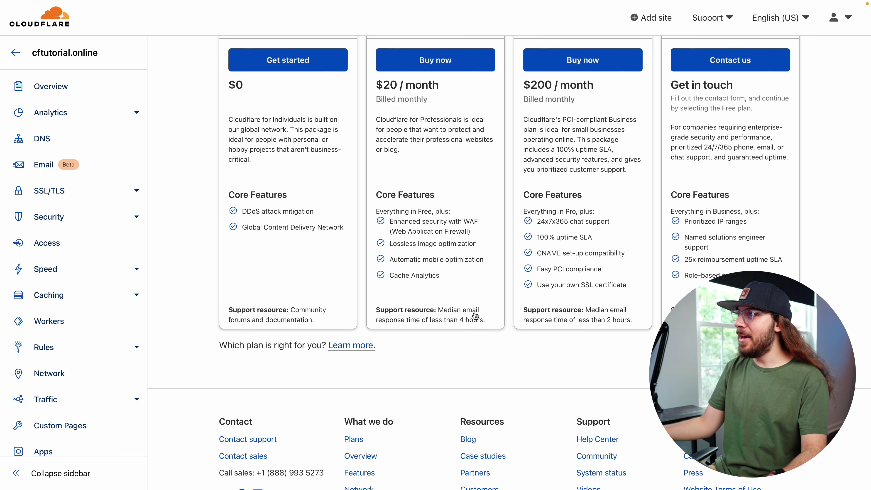
scroll(475, 316, up, 4)
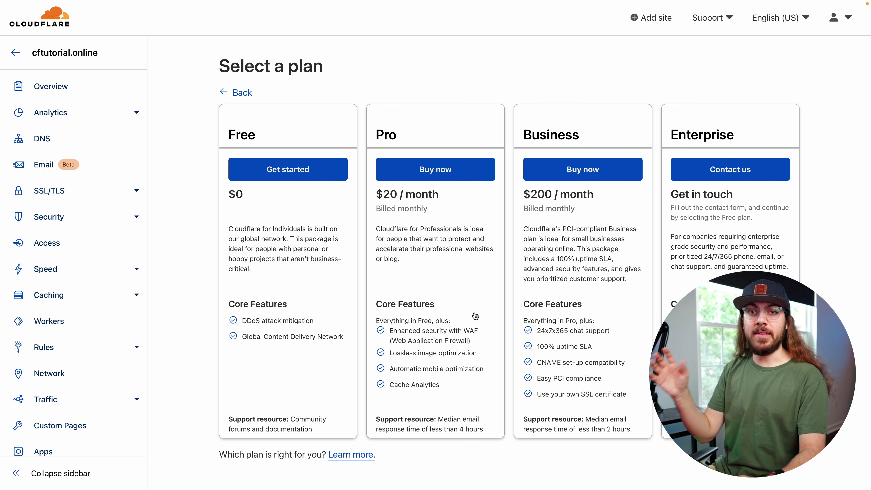
click(321, 175)
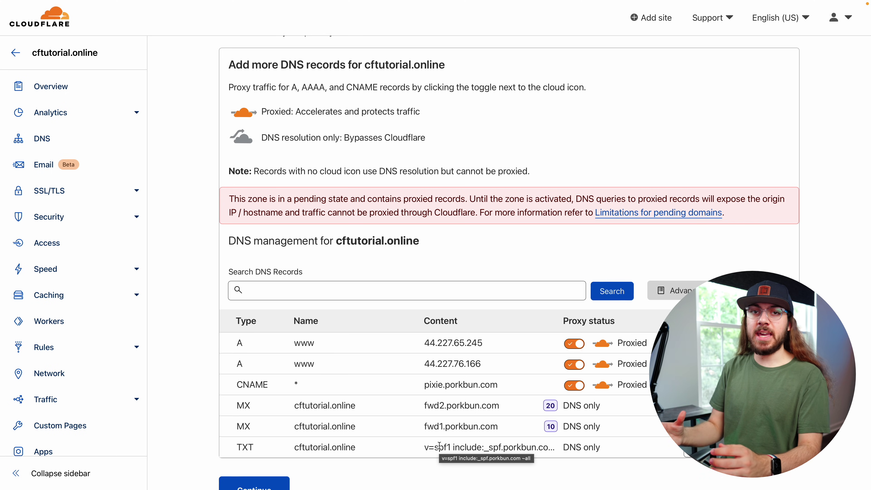
Step: Review the imported DNS records for cftutorial.online and accept them
scroll(439, 445, down, 1)
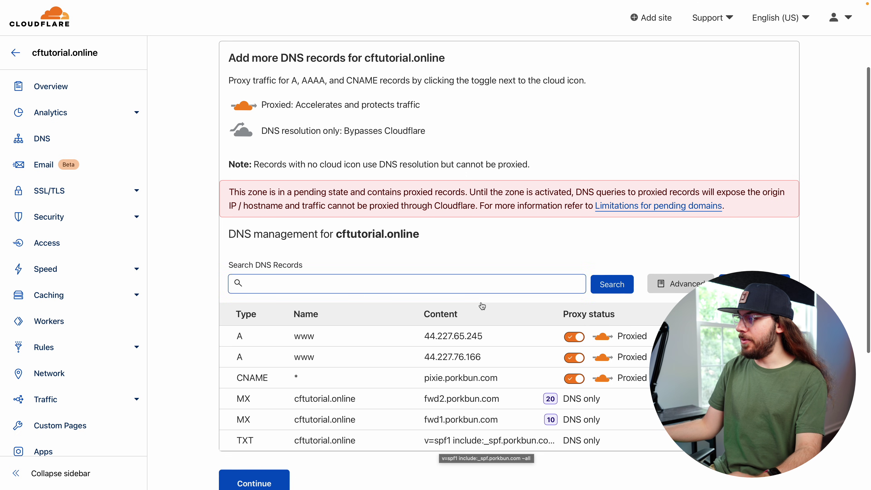
scroll(275, 381, down, 3)
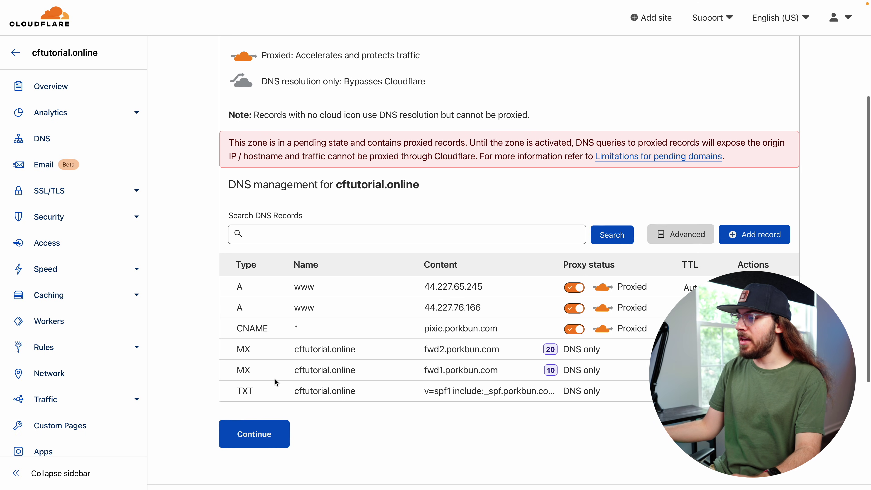
click(282, 436)
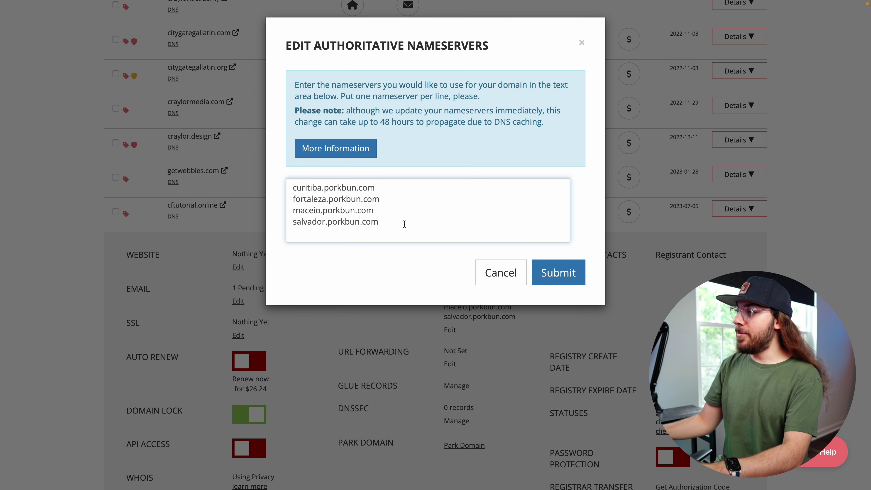
Step: Overwrite Porkbun's four nameservers with faye.ns.cloudflare.com and return to Cloudflare
drag(396, 226, 282, 179)
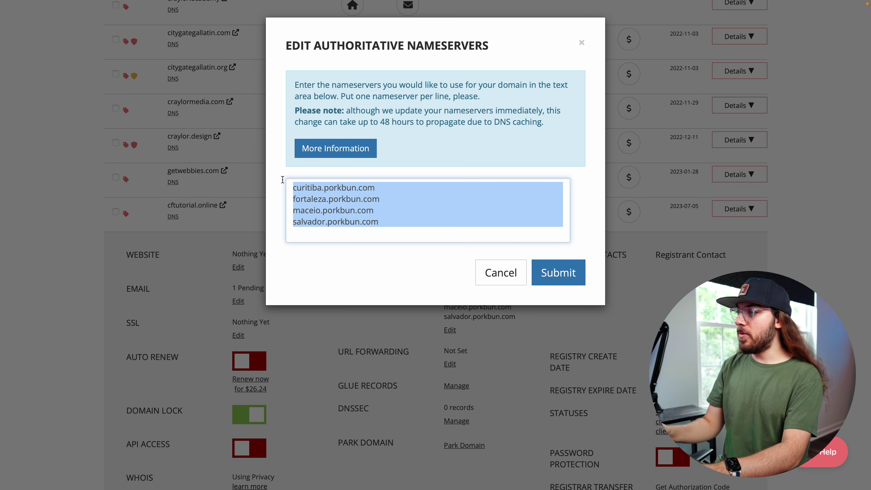
text(faye.ns.cloudflare.com)
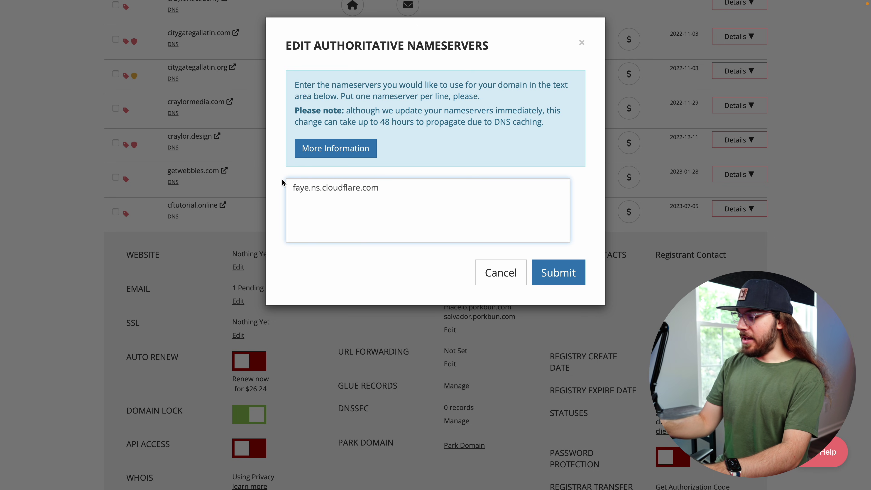
mouse_move(264, 2)
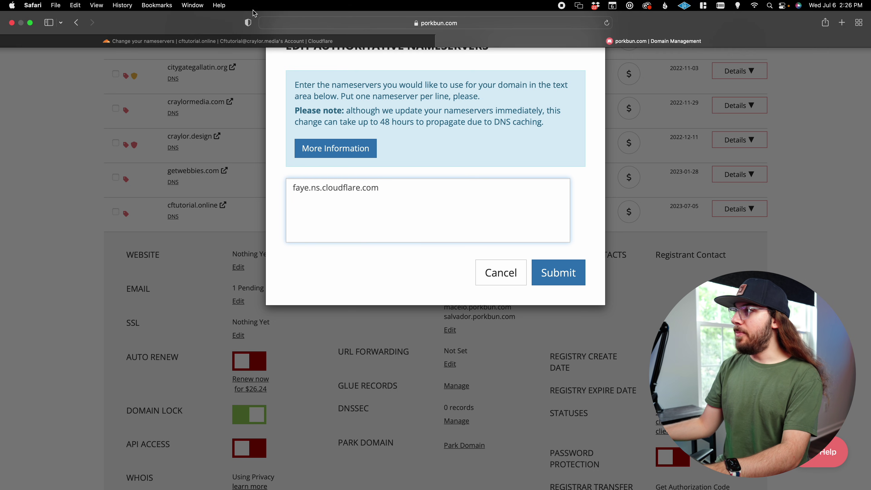
click(255, 17)
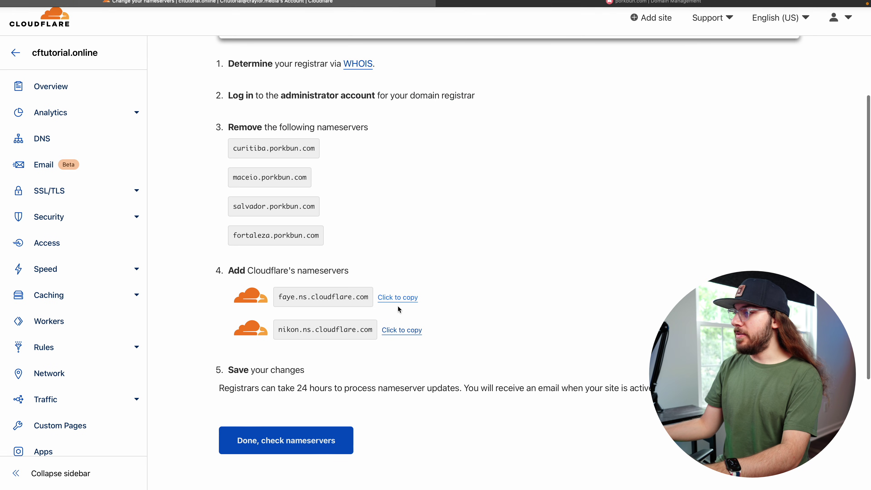
Step: Copy the second Cloudflare nameserver, nikon.ns.cloudflare.com
click(410, 331)
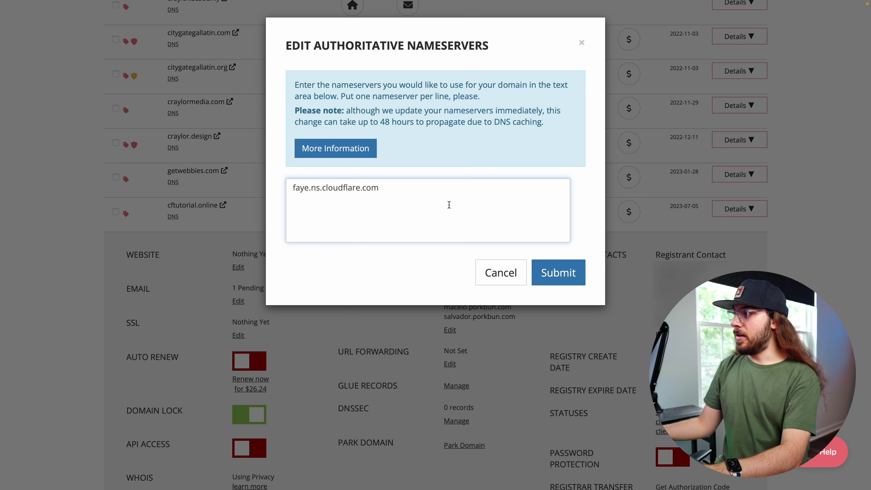
Step: Submit both Cloudflare nameservers at Porkbun and have Cloudflare check them
click(549, 275)
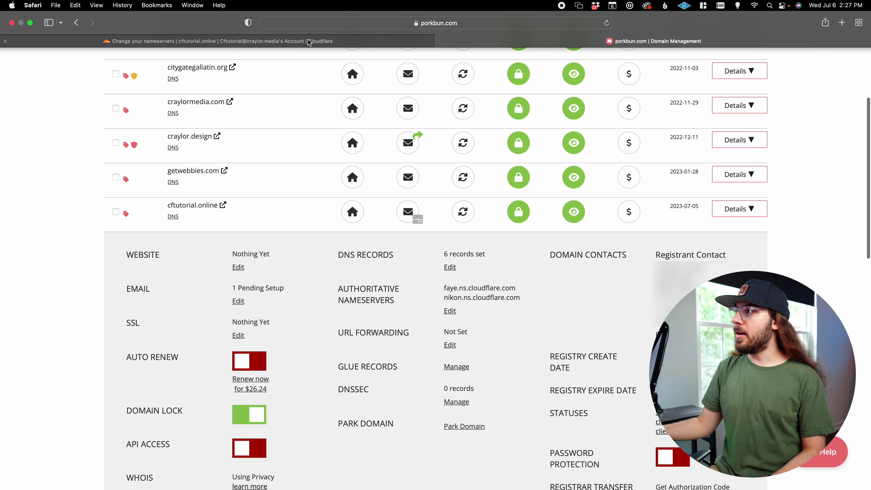
click(331, 41)
click(345, 448)
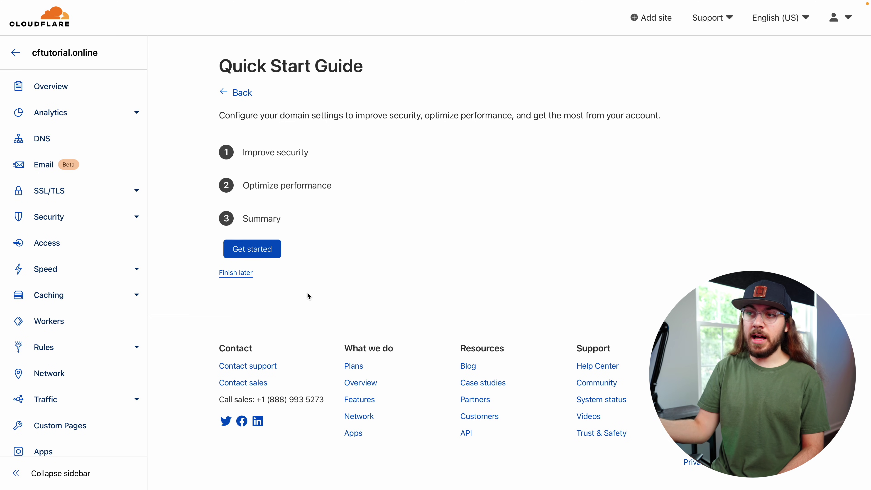
Step: Defer the Quick Start Guide with Finish later to reach the site Overview
click(273, 258)
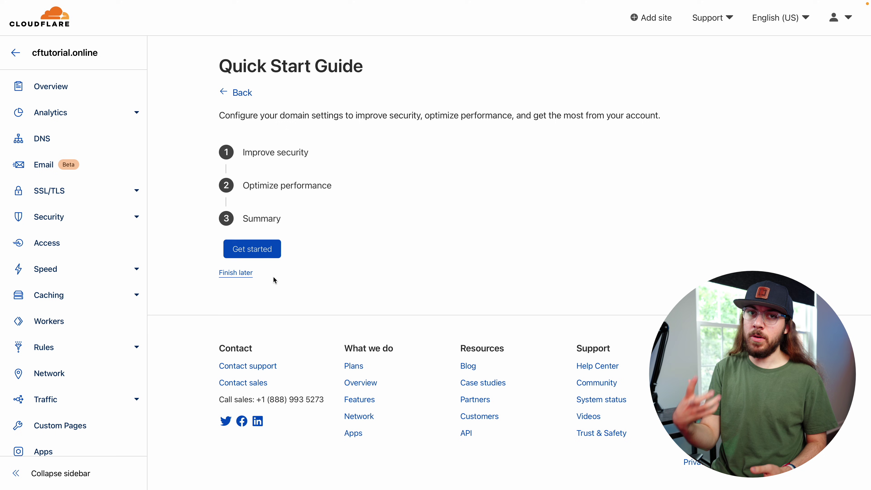
click(246, 273)
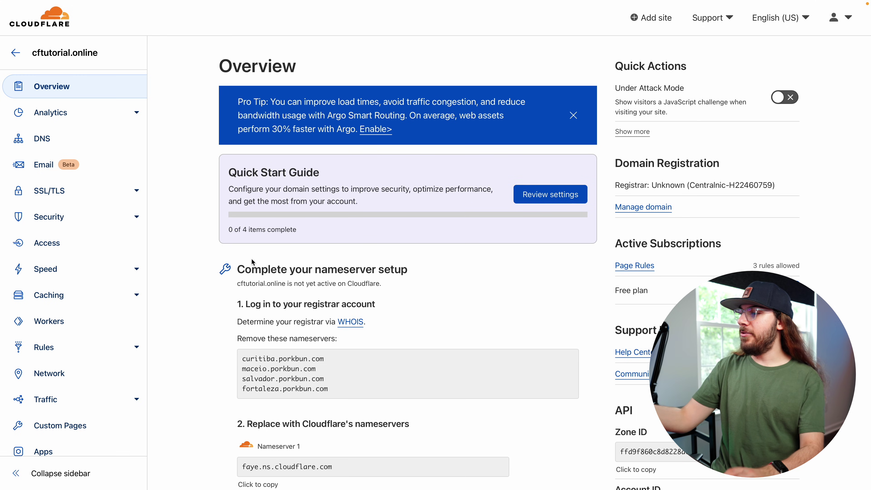
Step: Look over the Overview's nameserver status, then go to the DNS section
scroll(252, 262, down, 3)
scroll(252, 261, down, 4)
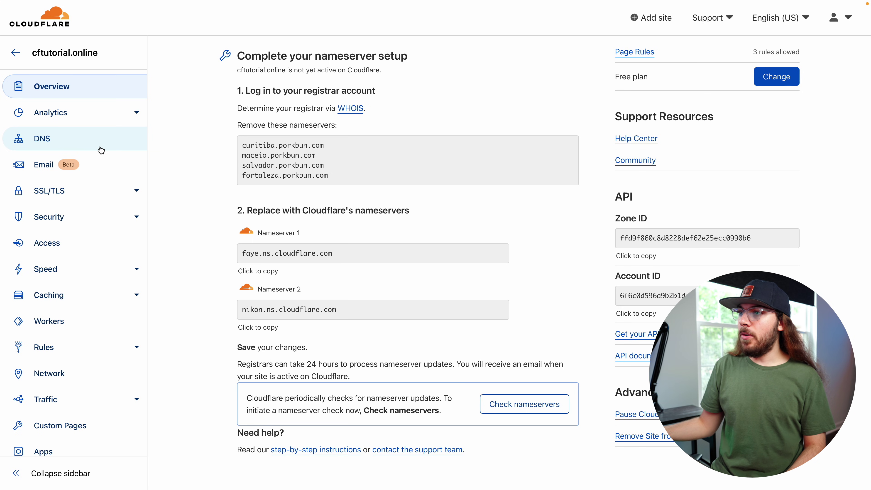
click(73, 142)
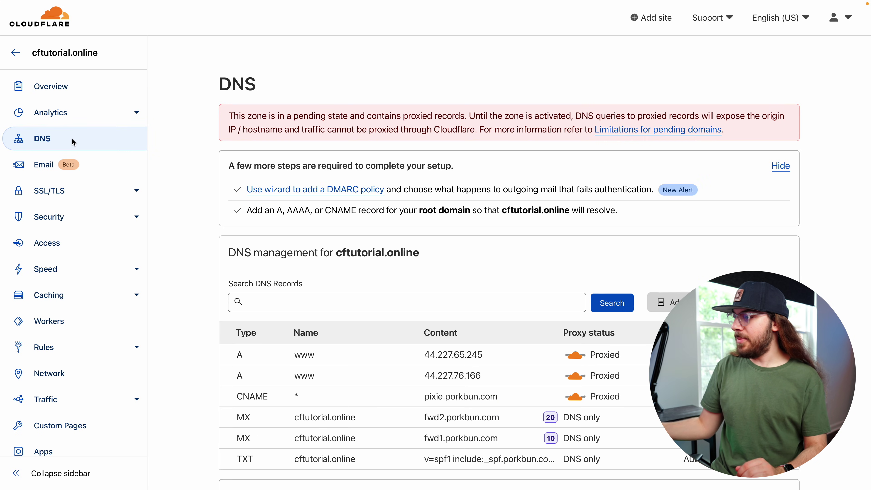
Step: Delete the TXT record from cftutorial.online's DNS records
scroll(440, 349, down, 2)
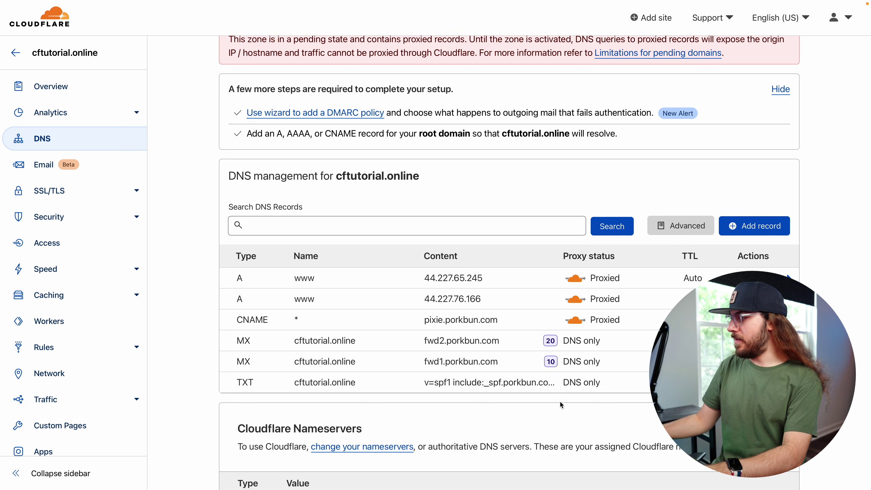
click(780, 382)
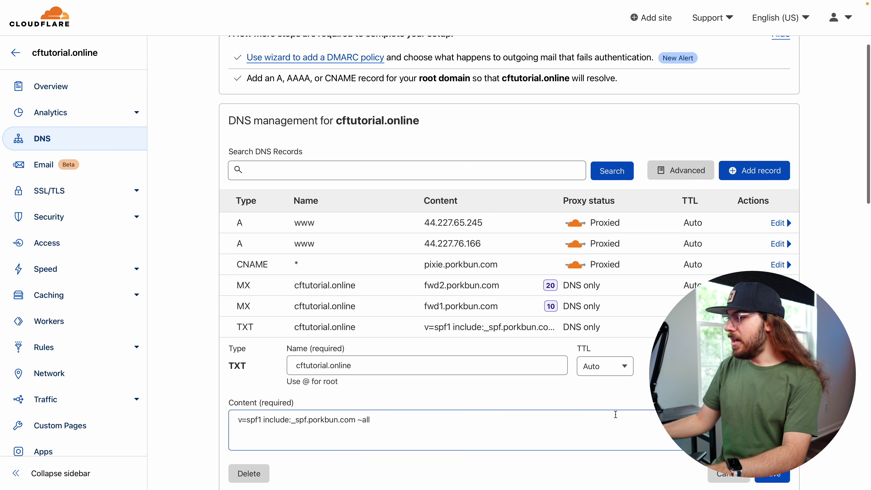
click(249, 366)
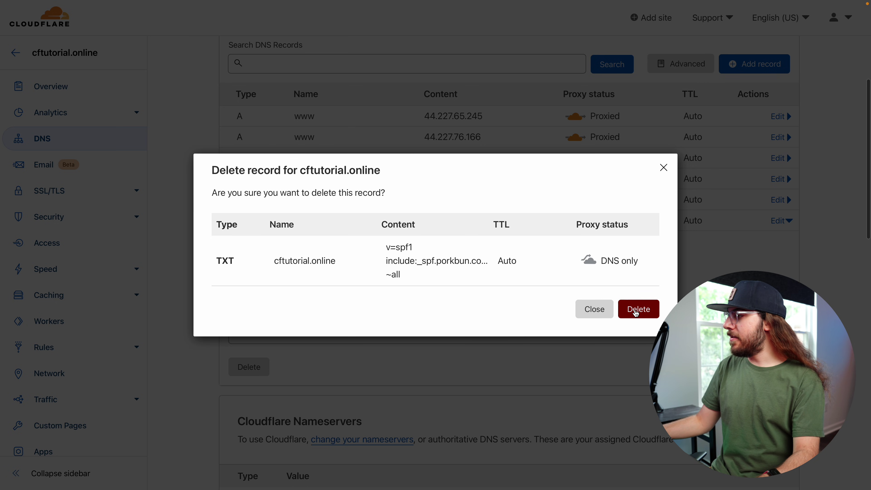
click(637, 308)
Step: Delete both MX mail records, fwd1 and fwd2
click(777, 221)
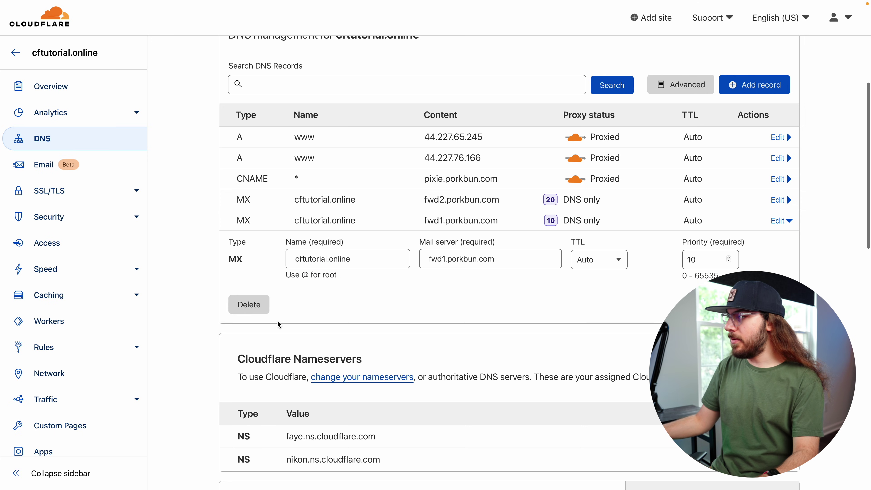
click(251, 304)
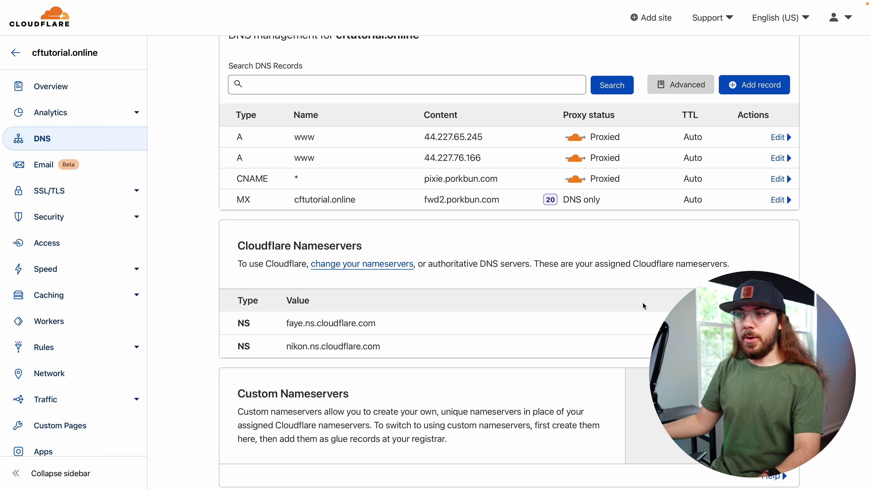
click(779, 200)
click(259, 287)
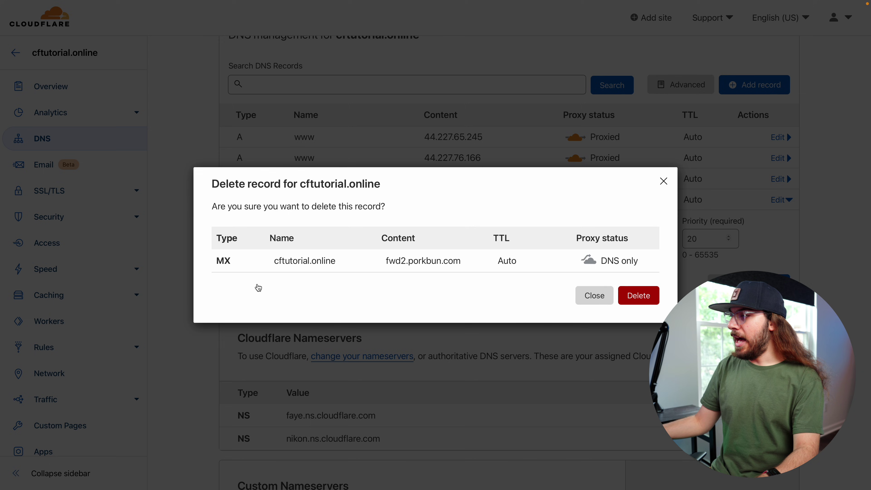
click(638, 295)
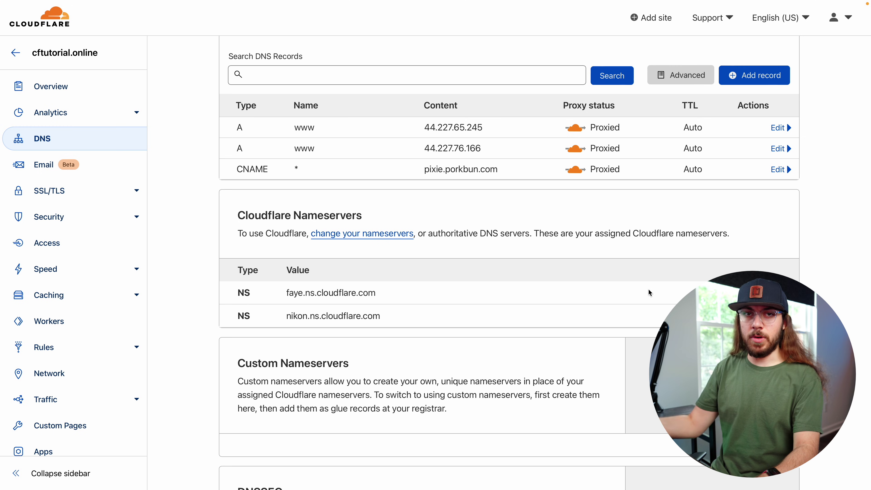
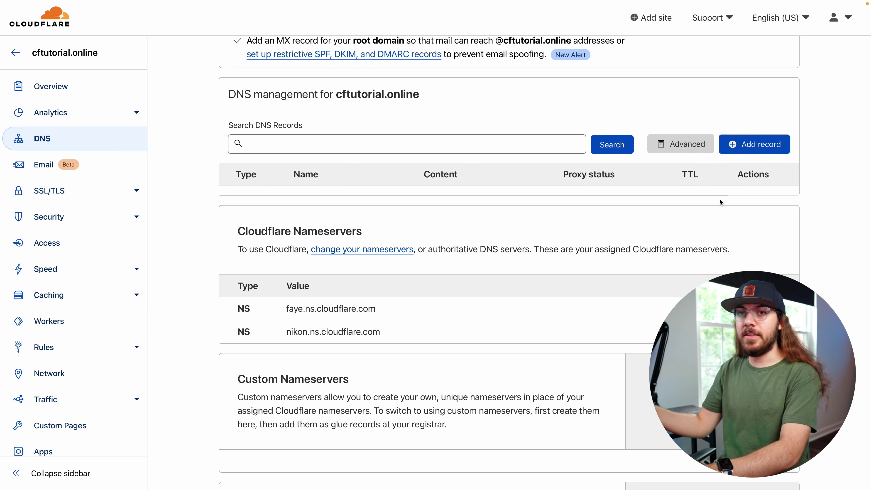
Step: Start a new A record named @ for the root of cftutorial.online, ready for its IPv4 address
click(757, 152)
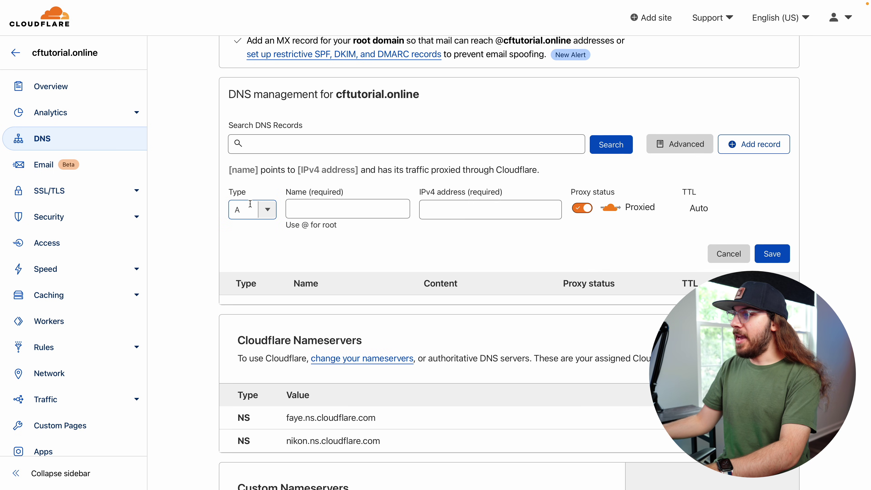
click(311, 208)
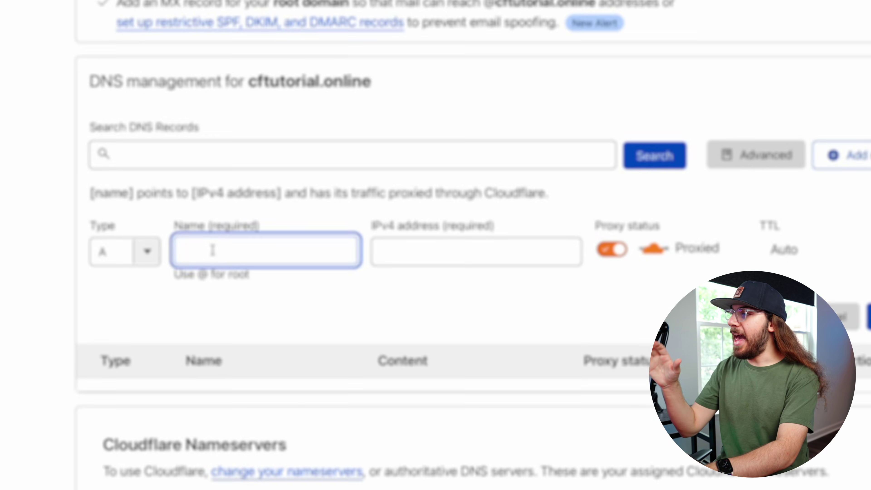
text(@)
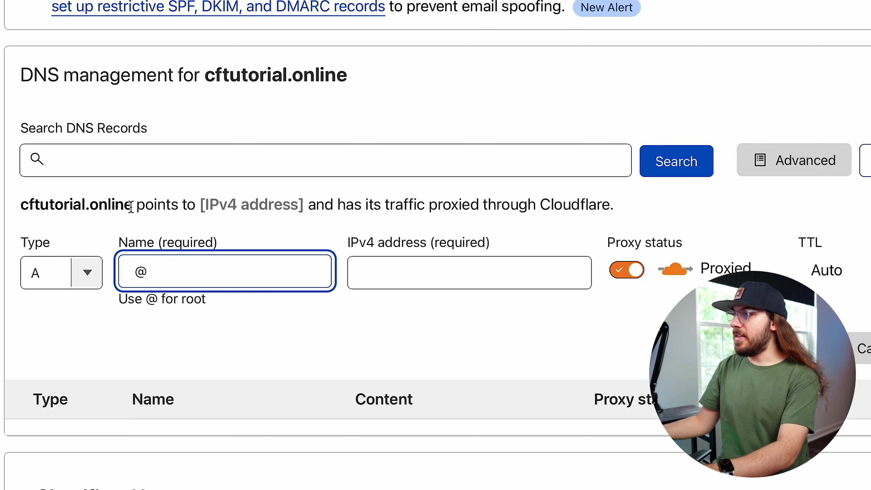
key(BackSpace)
text(website)
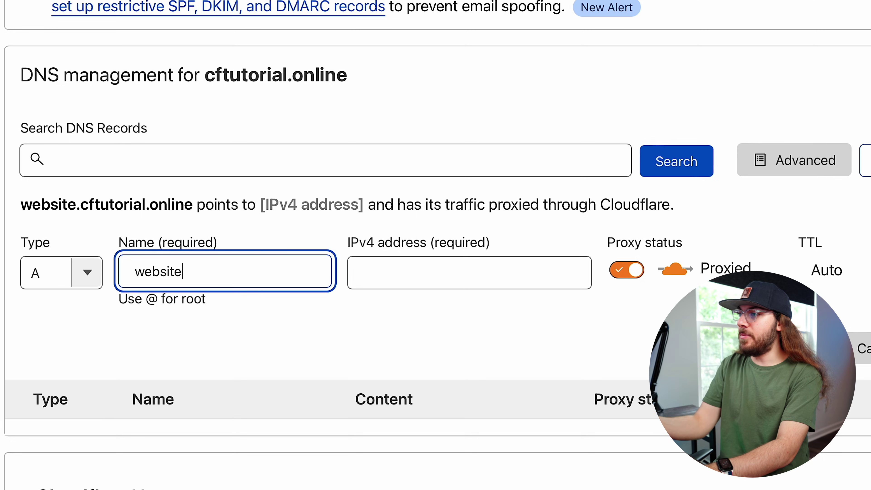
key(BackSpace)
key(BackSpace)
key(BackSpace)
key(BackSpace)
key(BackSpace)
key(BackSpace)
key(BackSpace)
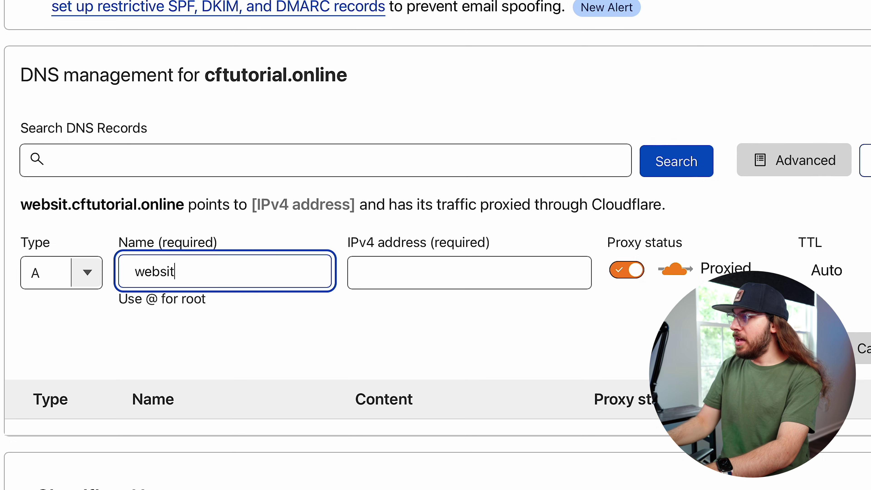
text(@)
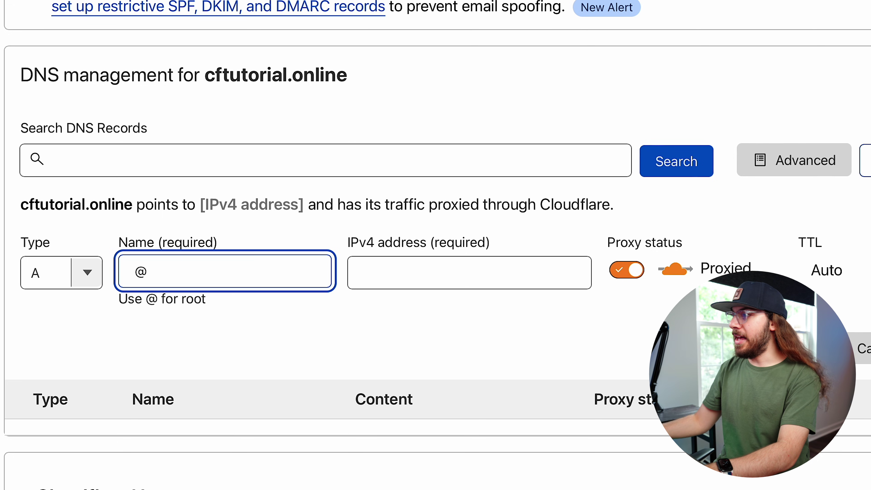
click(388, 279)
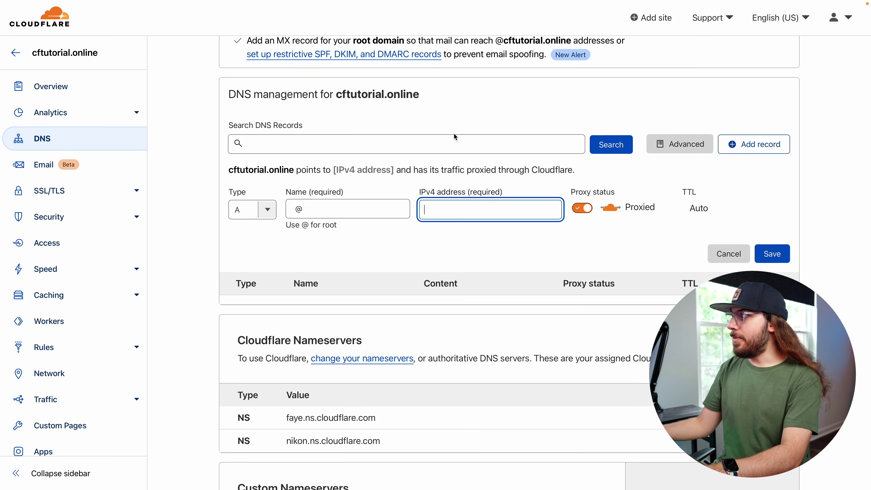
Step: Copy the primary IP 67.227.248.98 from the Liquid Web server dashboard and return to Cloudflare
mouse_move(447, 3)
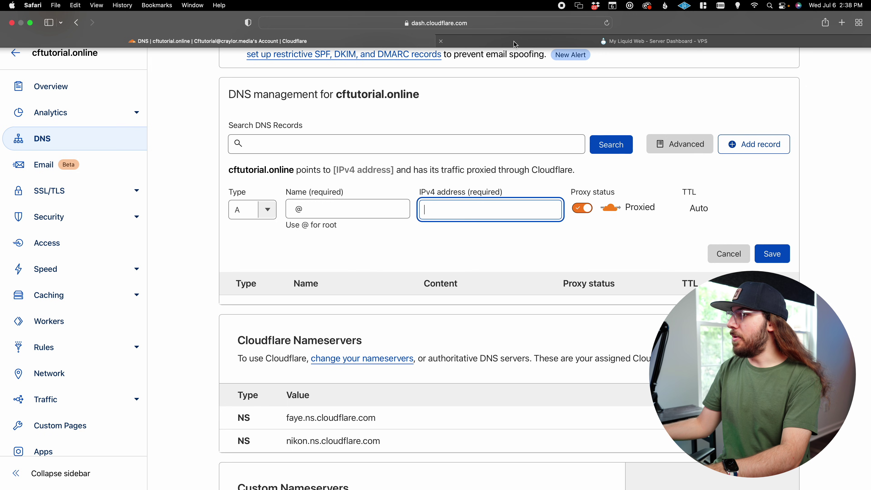
click(514, 44)
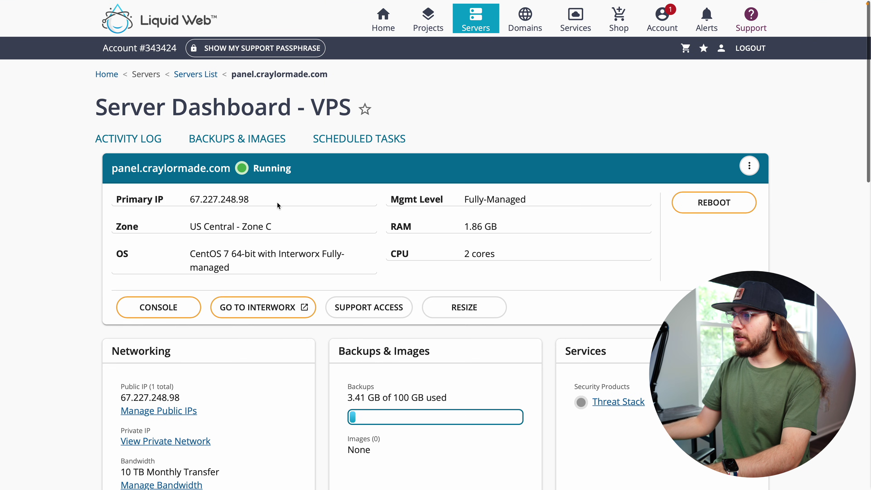
drag(272, 197, 188, 200)
key(super+c)
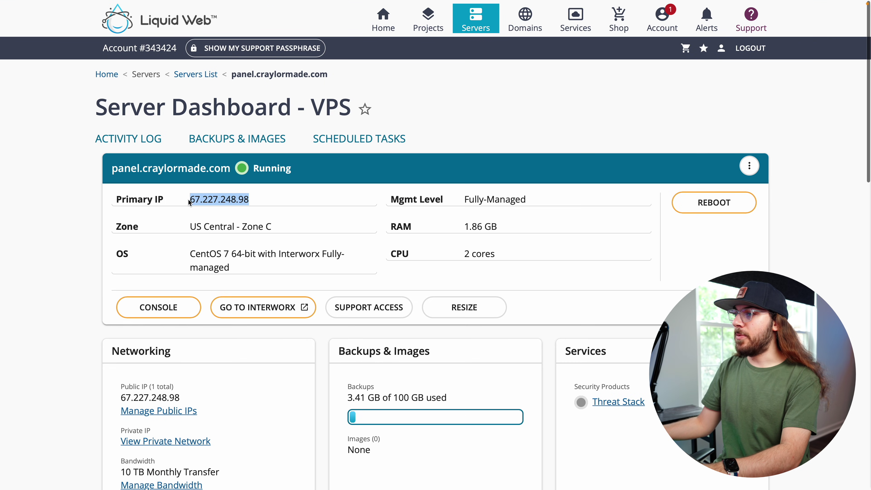
mouse_move(337, 3)
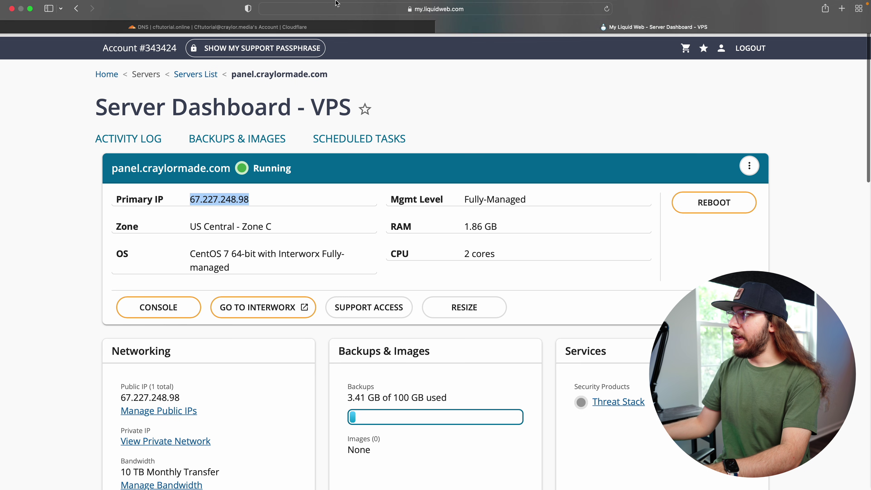
click(329, 38)
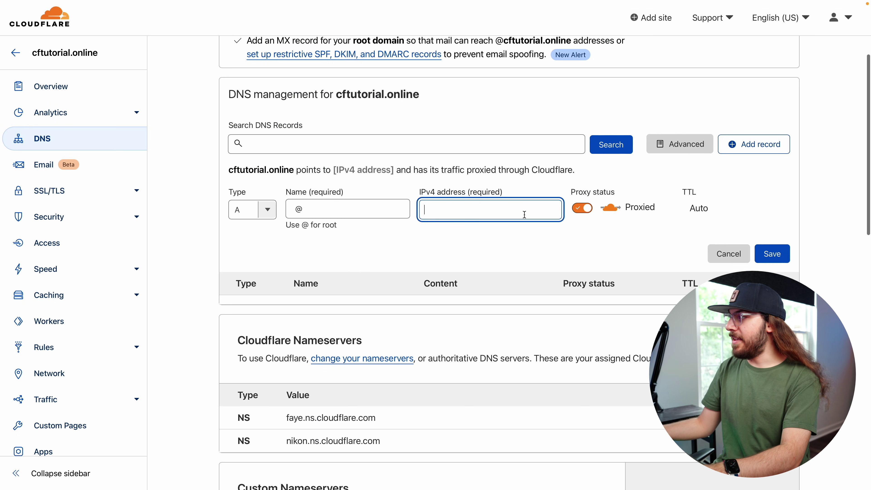
Step: Paste 67.227.248.98 as the A record's IPv4 address
key(super+v)
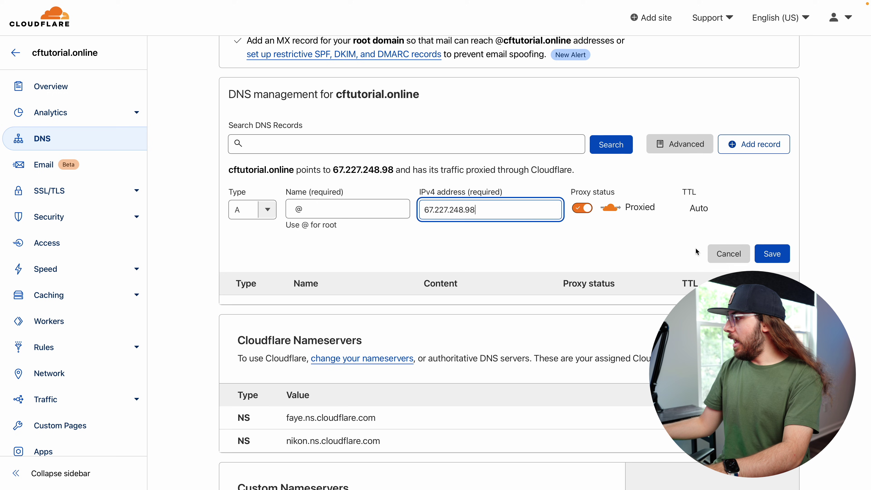
Step: Save the proxied A record pointing cftutorial.online to 67.227.248.98
click(772, 254)
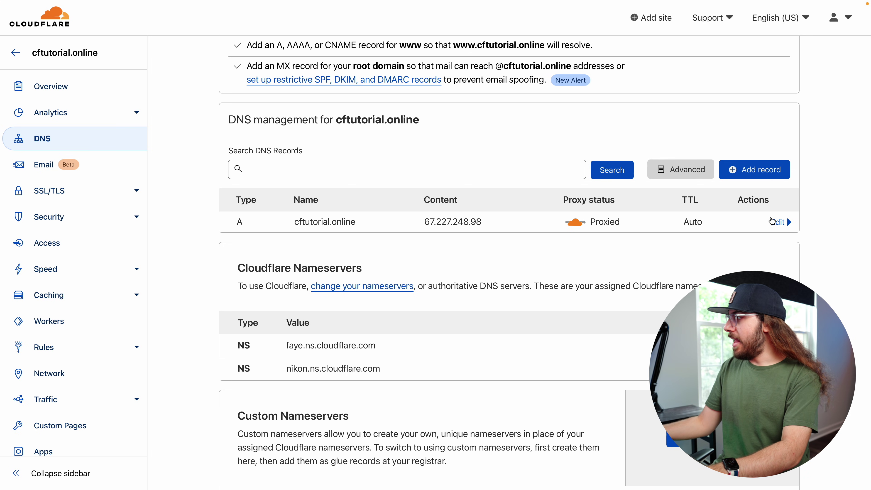
Step: Add and save a CNAME record named www with target cftutorial.online
click(769, 172)
click(269, 235)
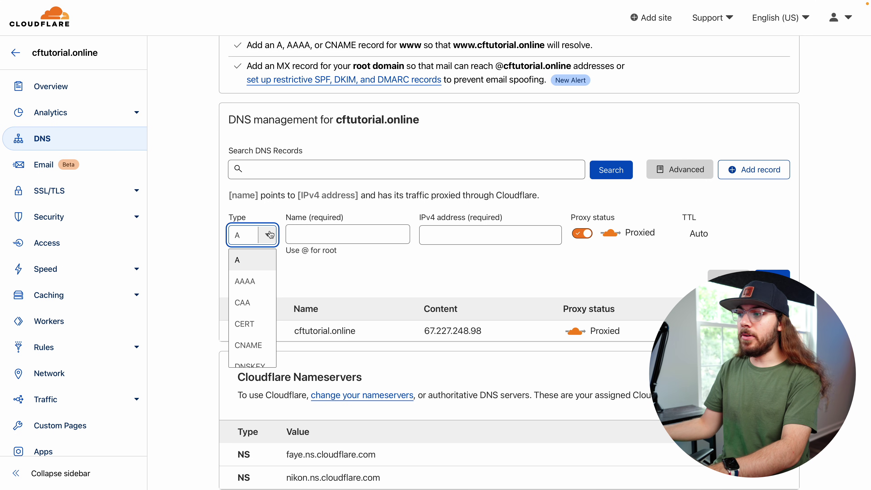
click(258, 344)
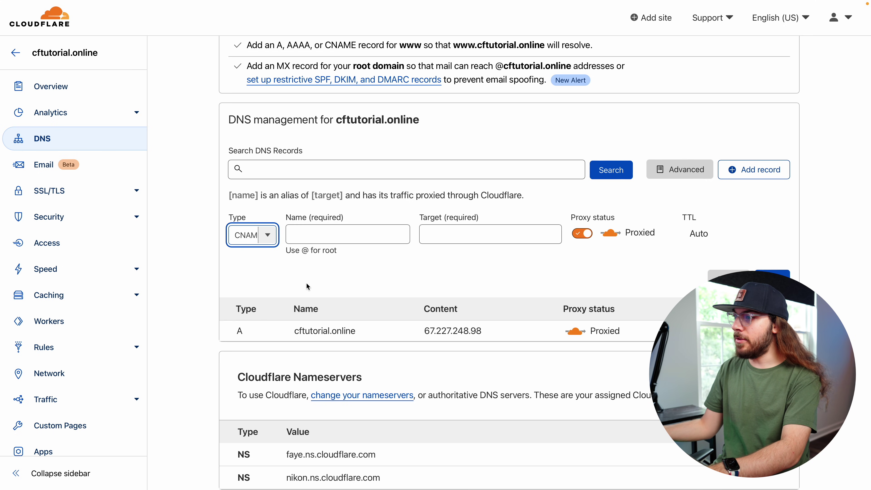
click(345, 241)
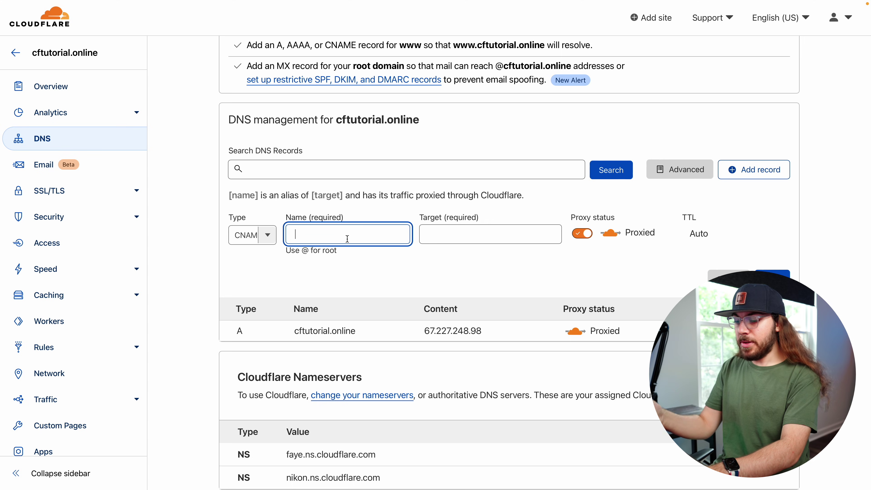
text(www)
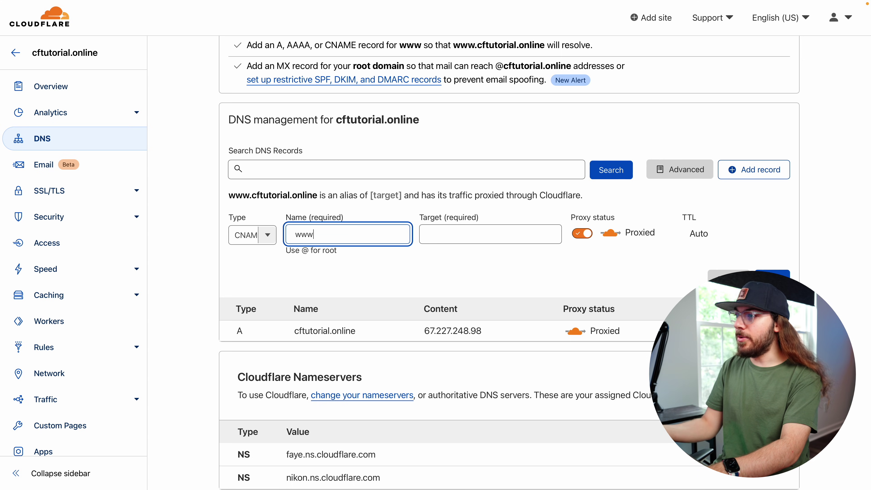
key(Tab)
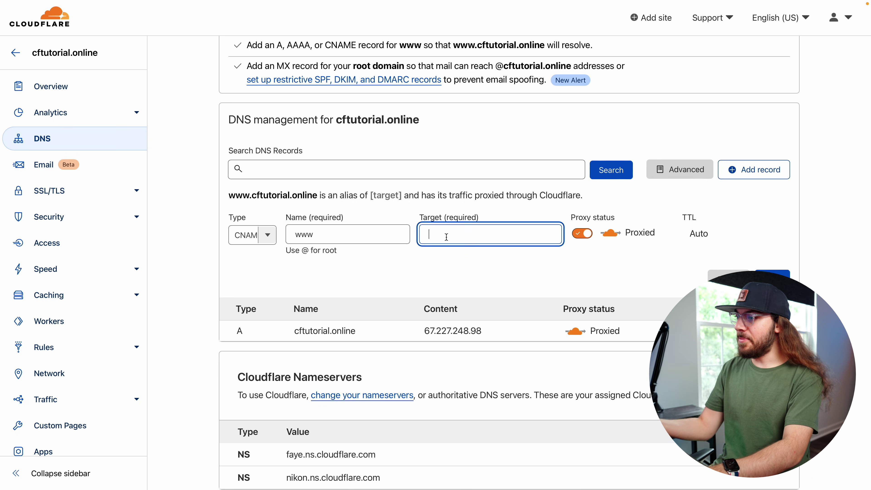
text(cftuto)
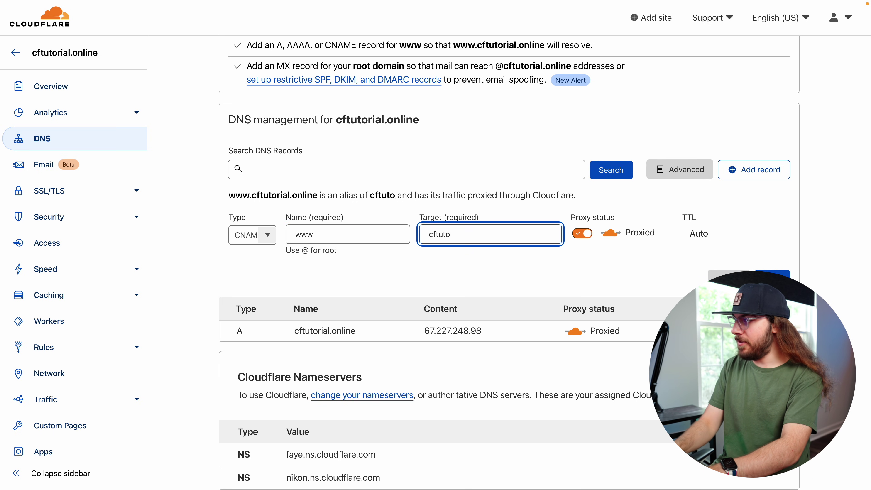
text(rial.online)
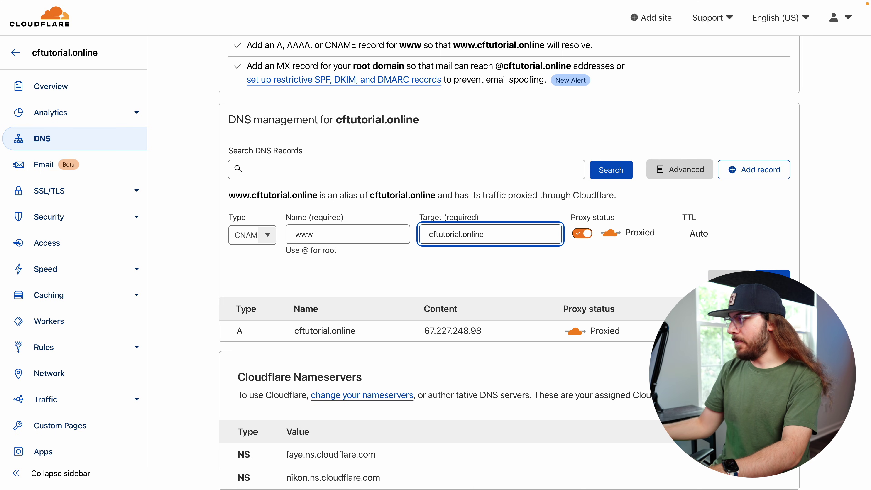
key(Return)
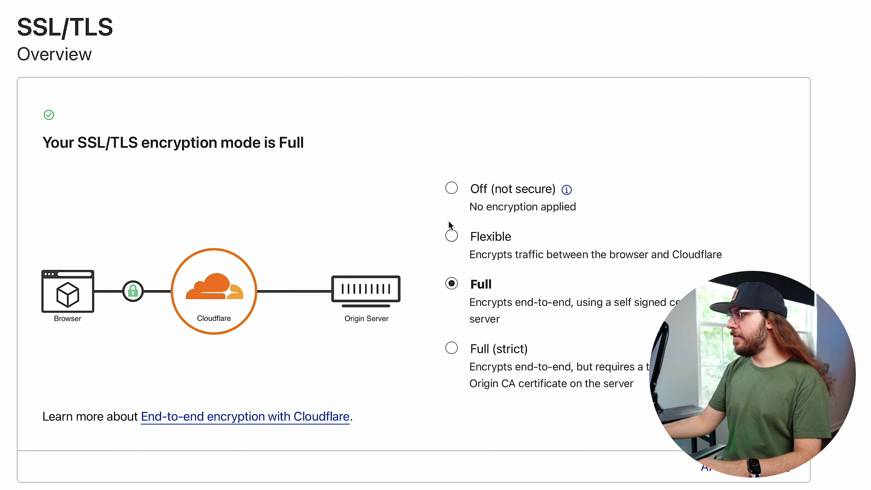
Step: Change the SSL/TLS encryption mode to Off, then to Flexible
click(451, 188)
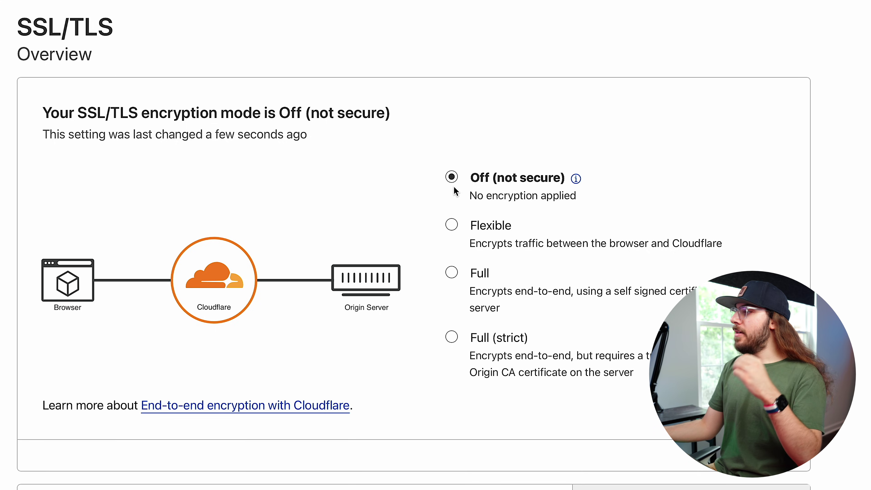
click(452, 225)
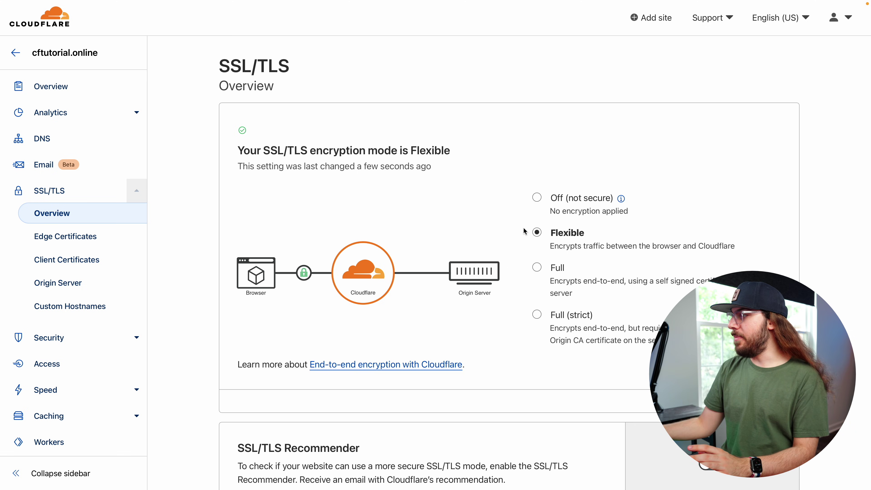
Step: Set the SSL/TLS encryption mode to Full (strict) and go to the Origin Server page
click(537, 268)
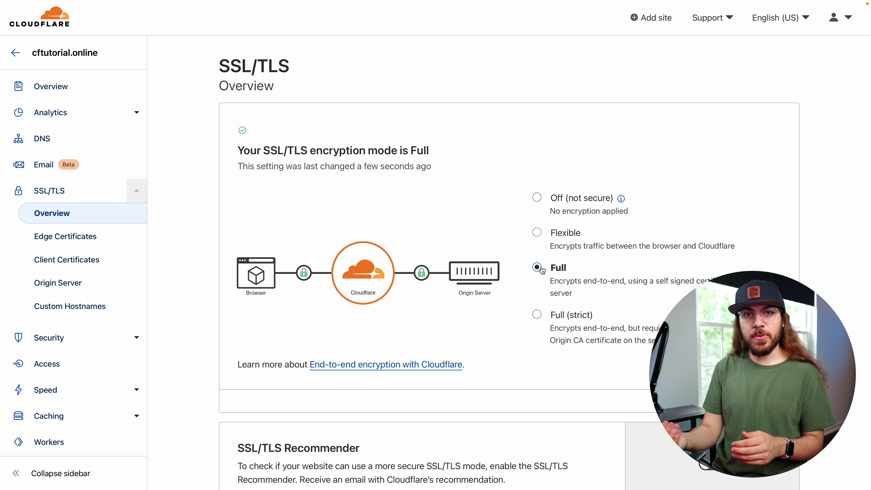
click(537, 315)
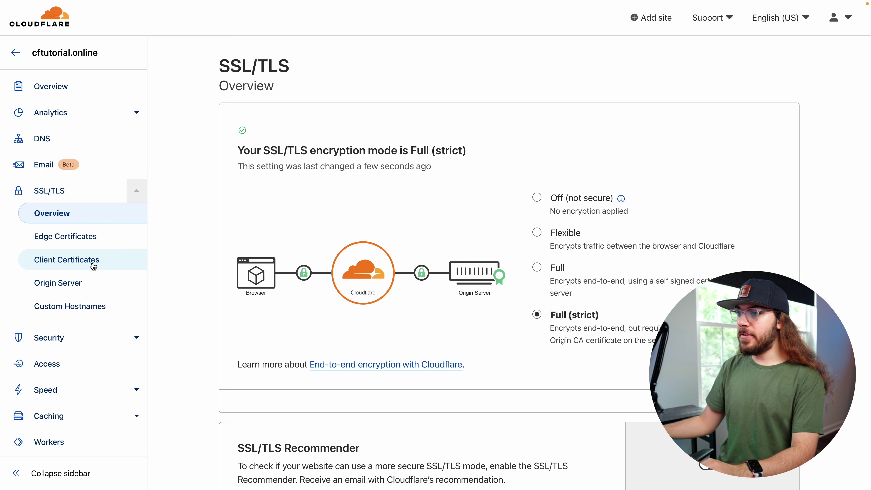
click(71, 284)
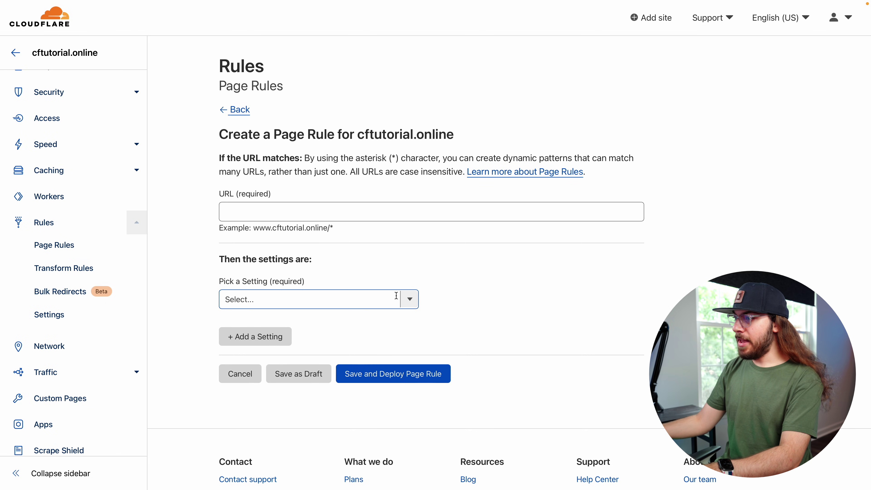
Step: Set the page rule's setting to Forwarding URL, found by searching 'forwa'
click(396, 296)
text(fo)
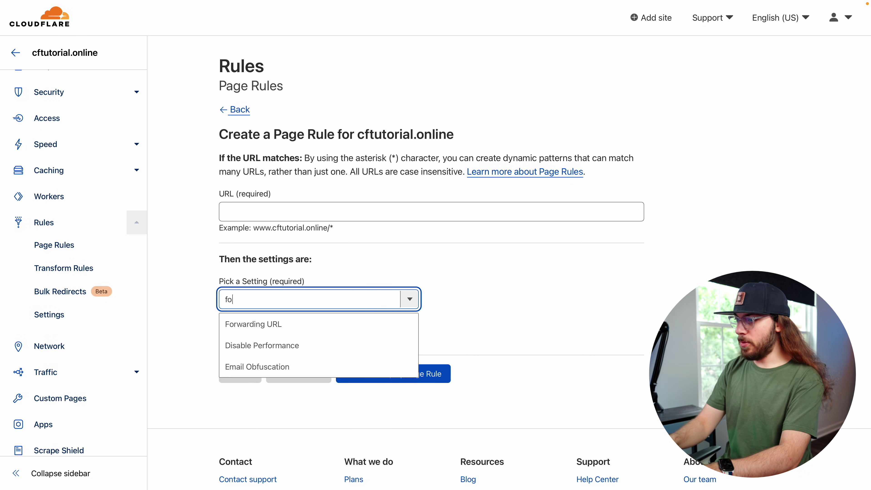
text(rwa)
click(359, 324)
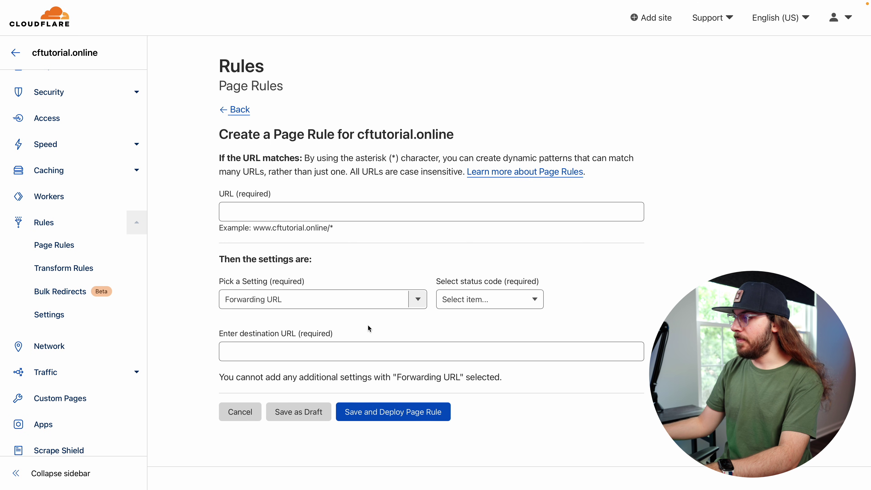
click(506, 302)
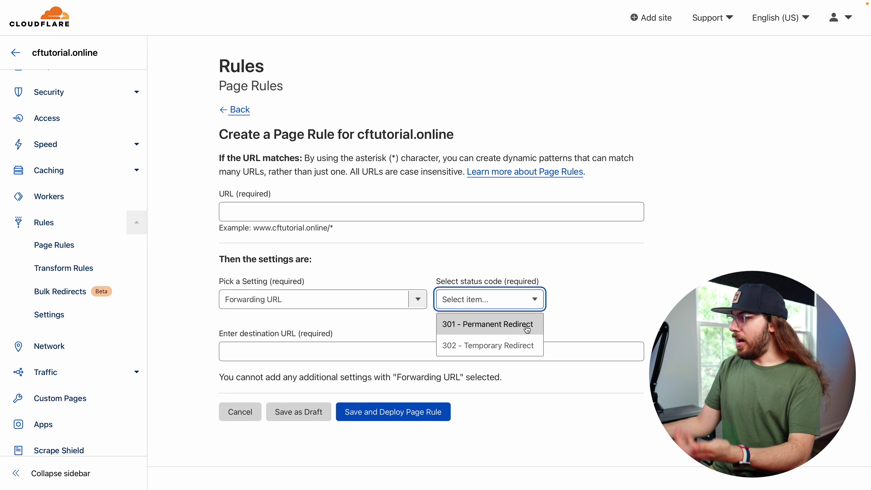
Step: Choose 301 - Permanent Redirect and begin entering the match URL 'cftutorial.onl'
click(527, 329)
click(324, 348)
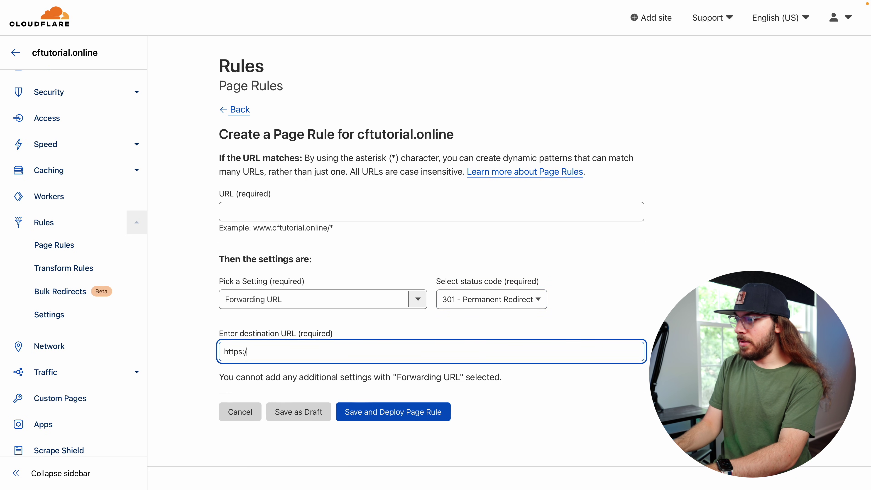
click(268, 212)
text(cftutorial.onl)
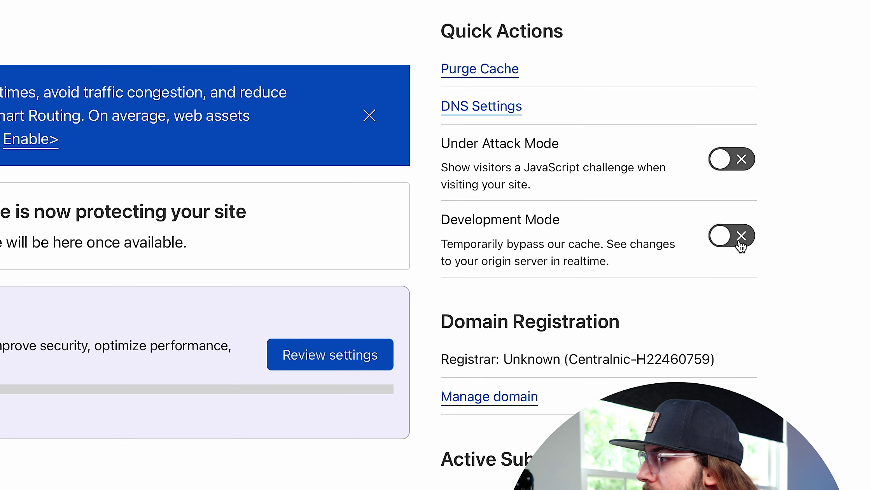
Step: Switch on Development Mode for cftutorial.online and confirm it
click(739, 243)
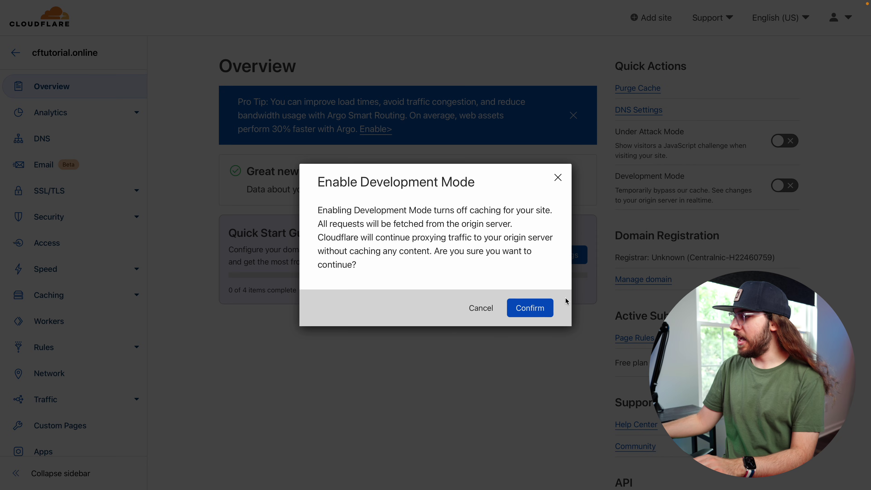
click(550, 307)
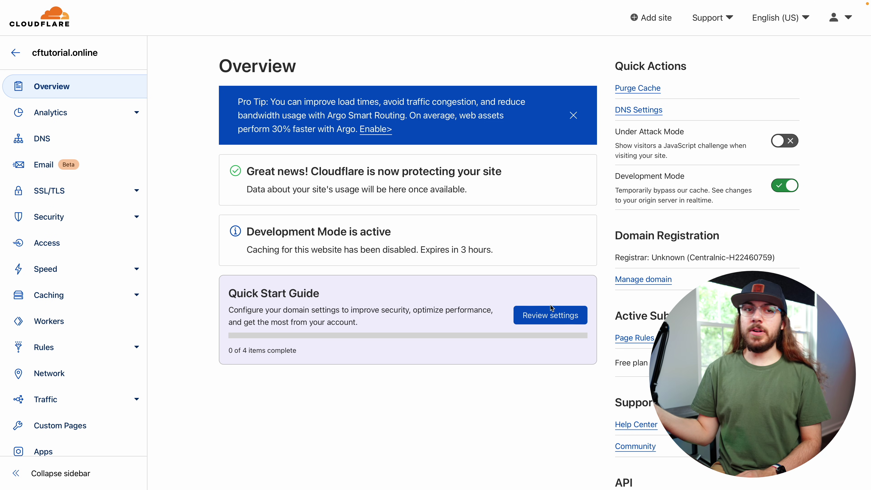